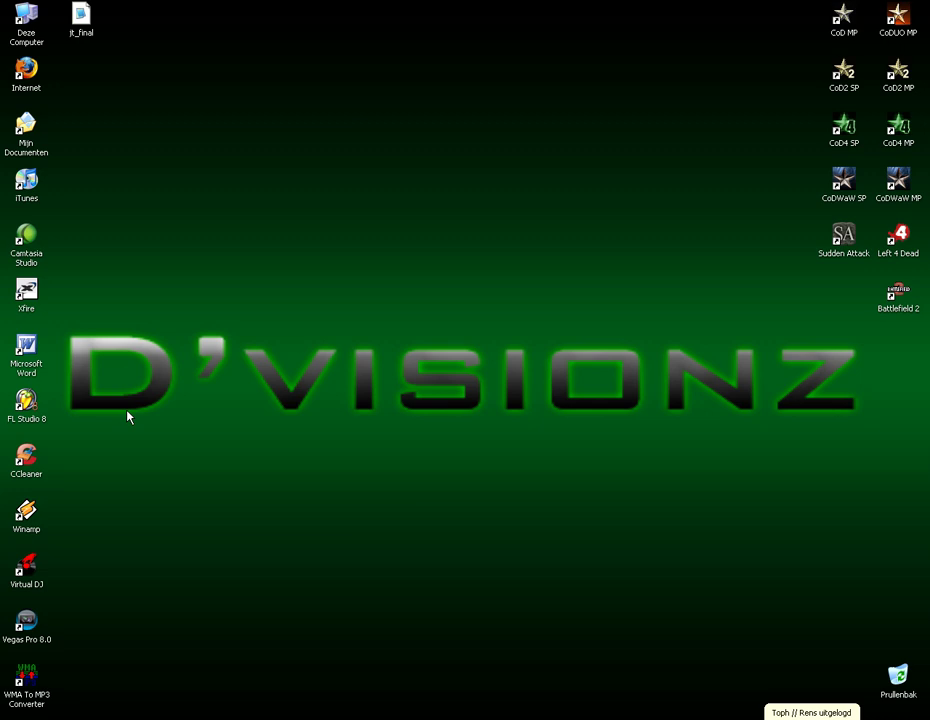
From Deze computer, open the D: drive and enter the Program Files folder
double_click(28, 30)
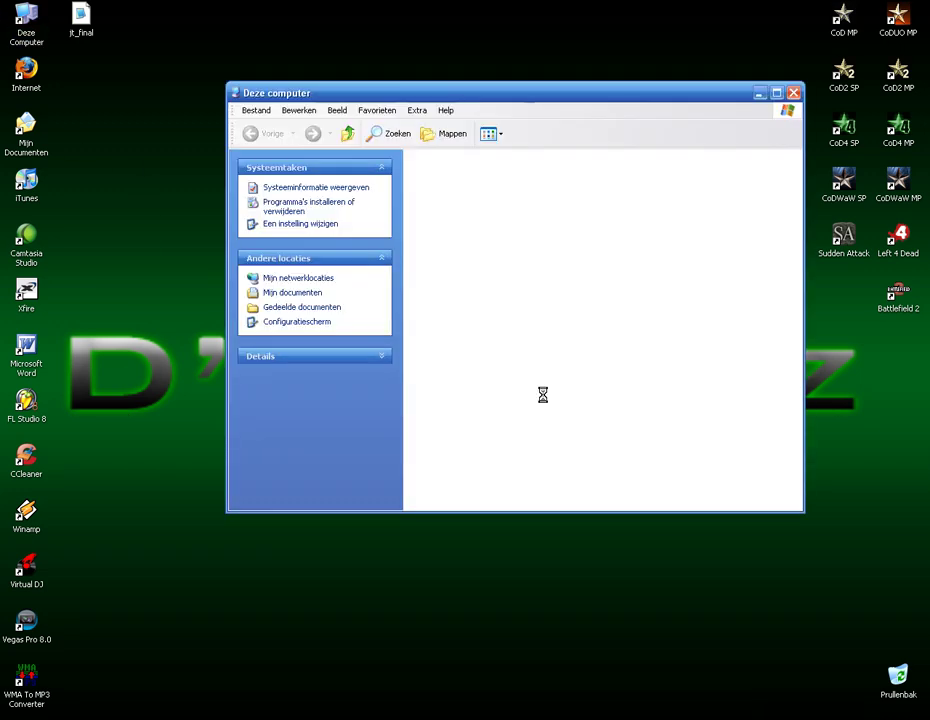
right_click(456, 211)
left_click(511, 247)
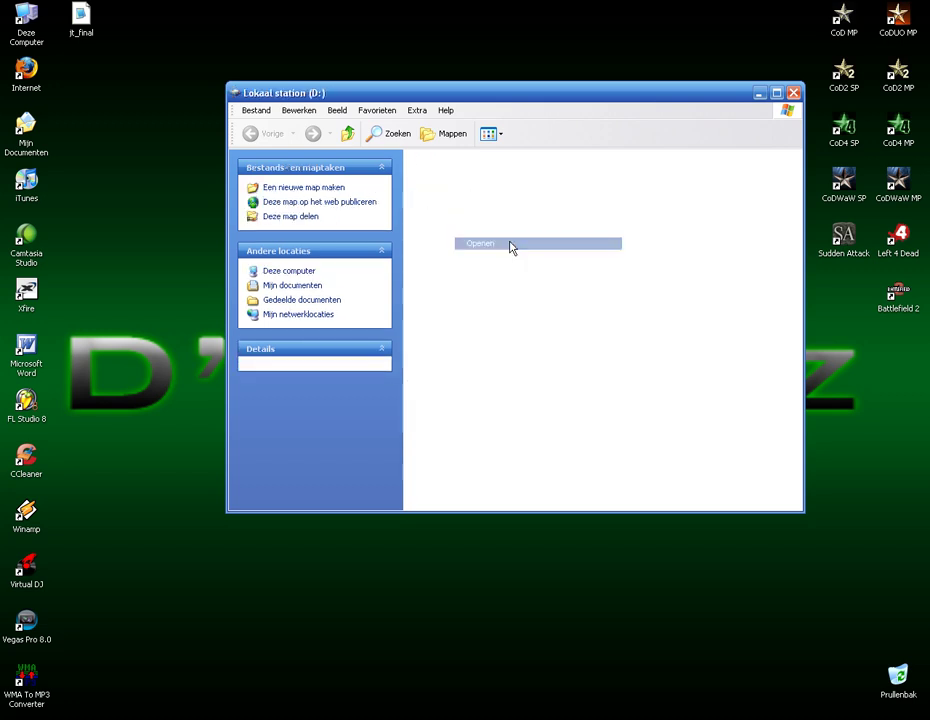
left_click(582, 172)
double_click(582, 172)
Go through Image-Line, FL Studio 8, Artwork and Skins into the Default skin folder
left_click(456, 373)
double_click(450, 178)
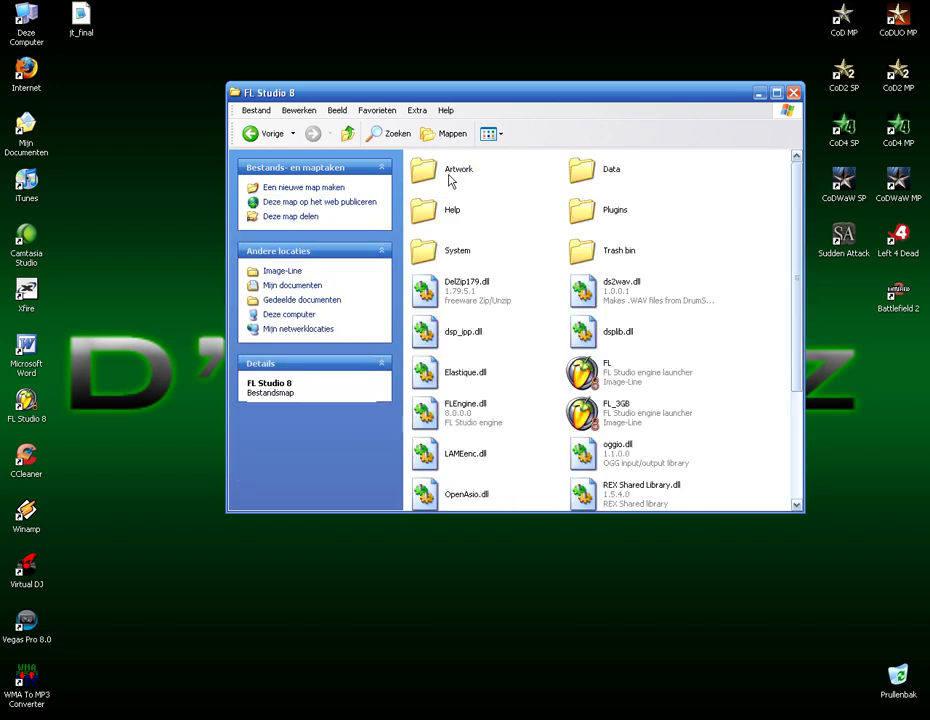
left_click(347, 133)
left_click(347, 133)
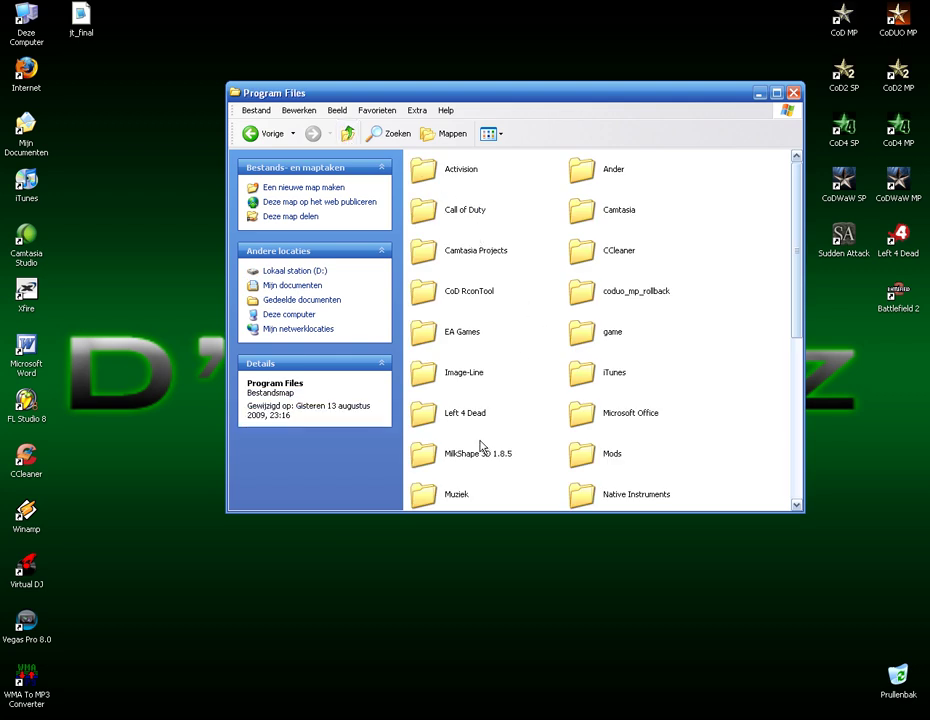
double_click(461, 382)
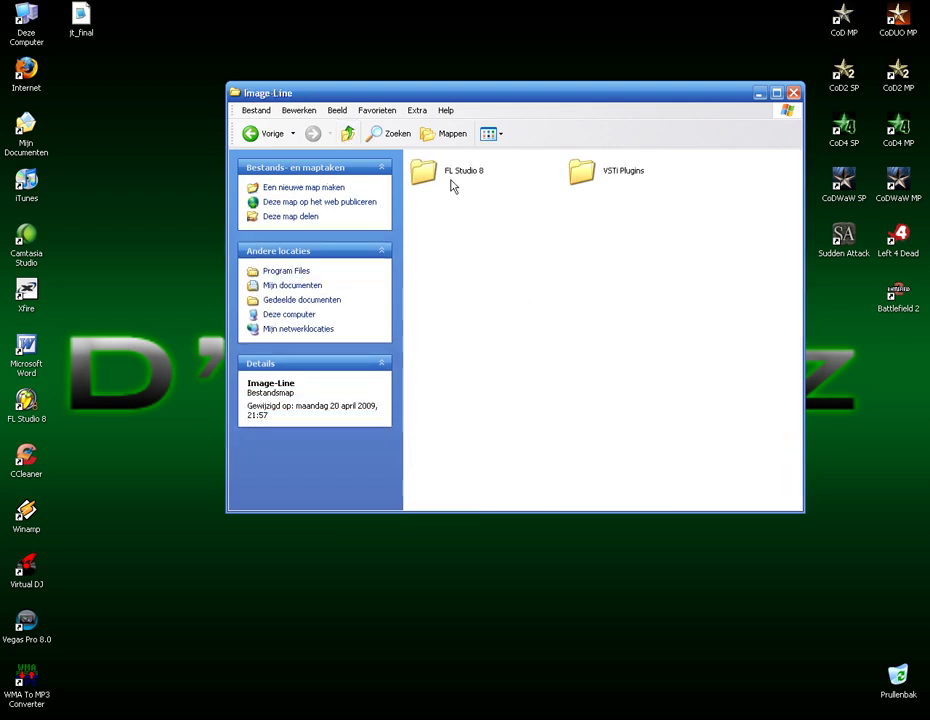
double_click(449, 178)
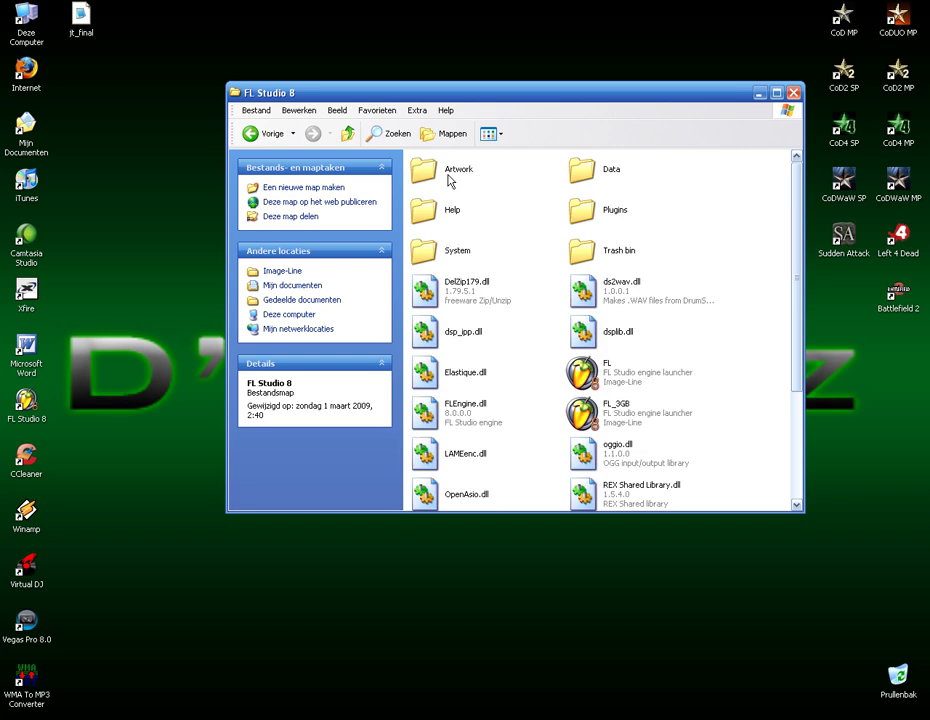
double_click(449, 177)
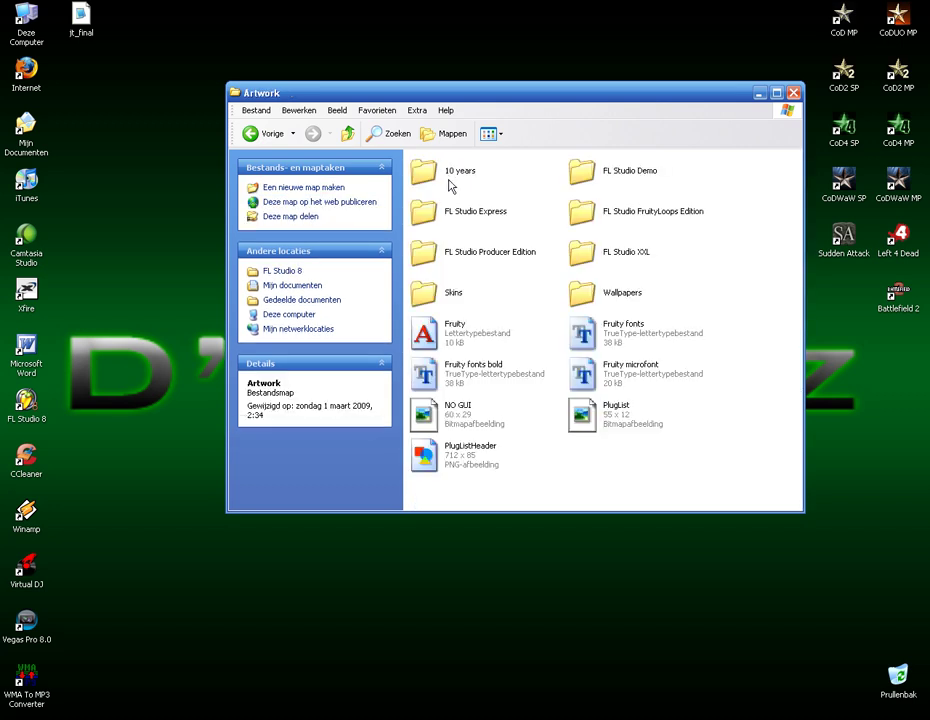
double_click(455, 291)
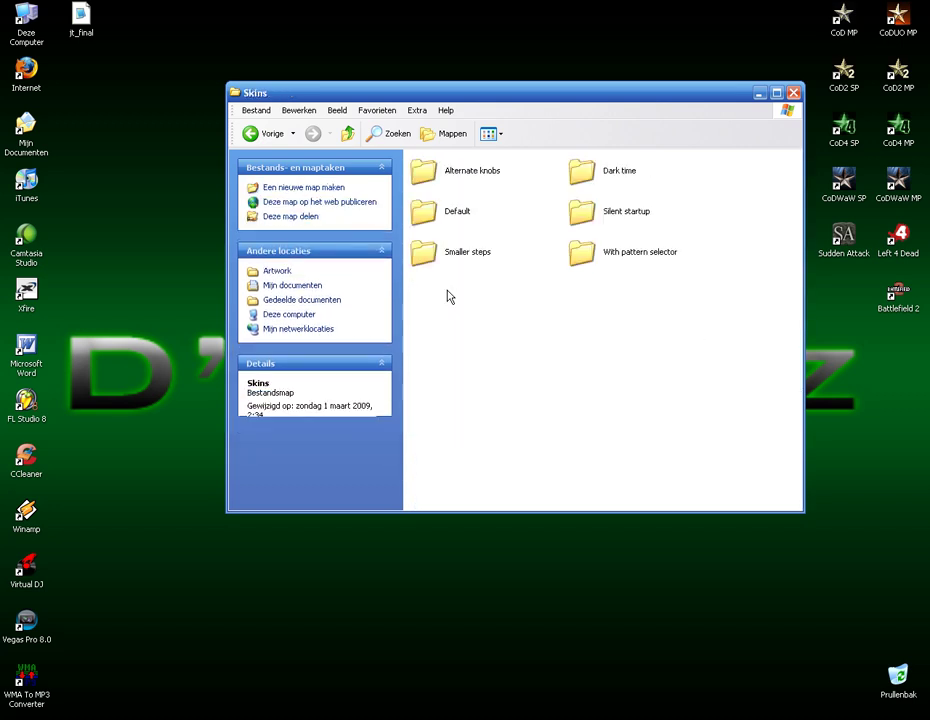
double_click(452, 214)
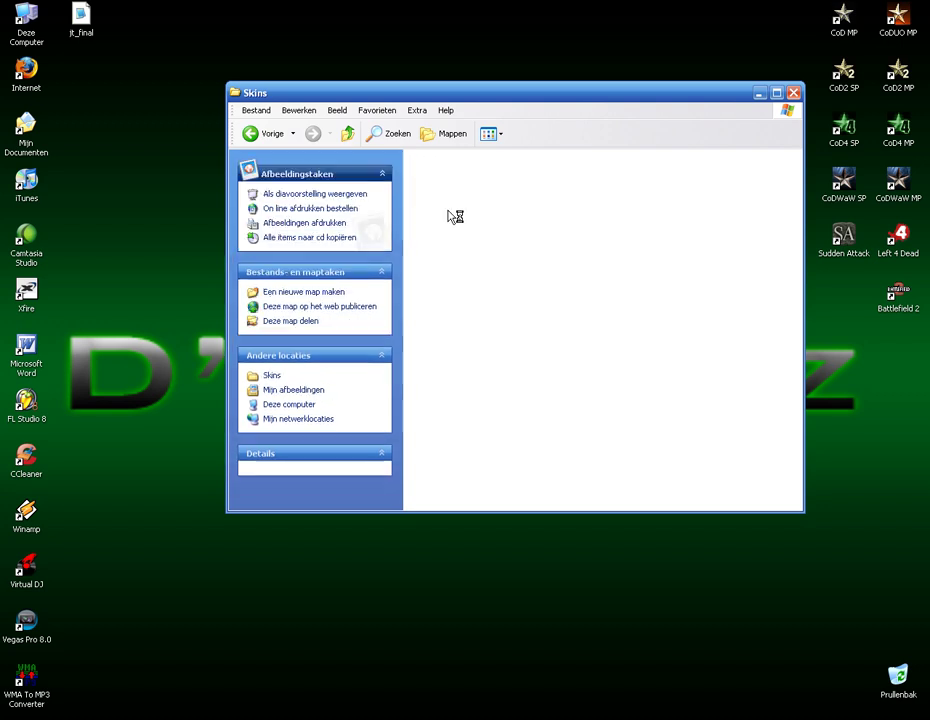
Scroll to the StartSnd WAV file in Default and play it to hear the current startup sound
left_click_drag(795, 213, 798, 192)
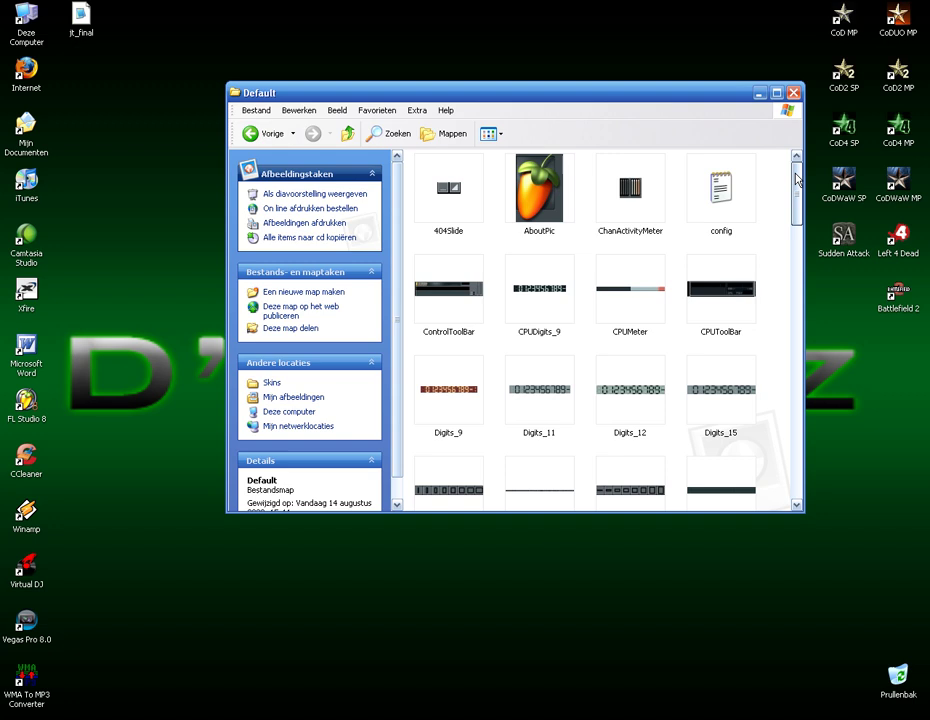
left_click_drag(797, 188, 793, 399)
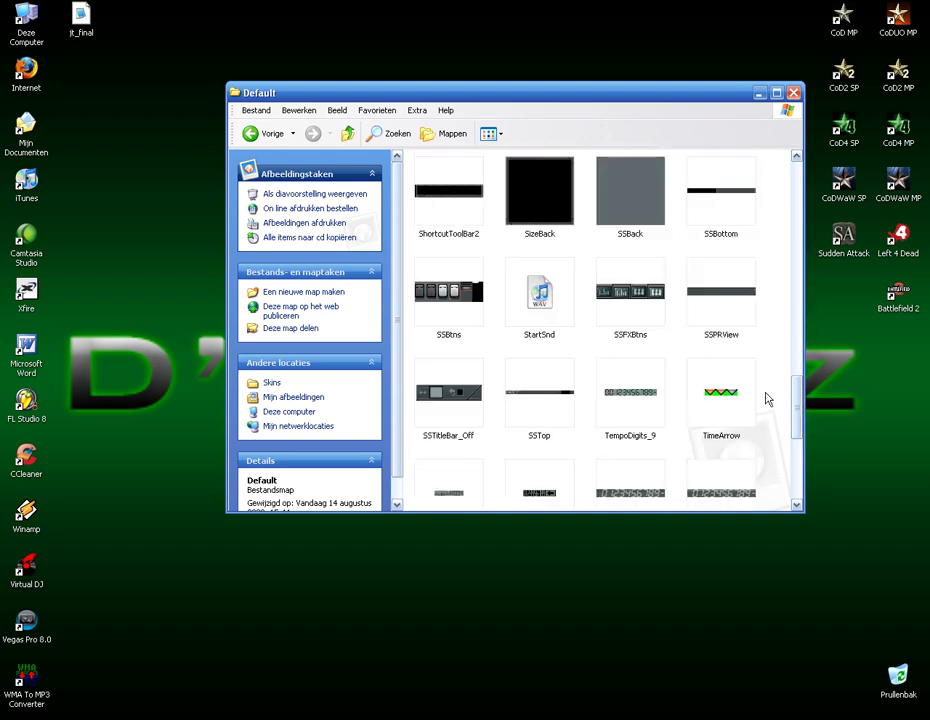
left_click(540, 308)
left_click(500, 249)
left_click(538, 300)
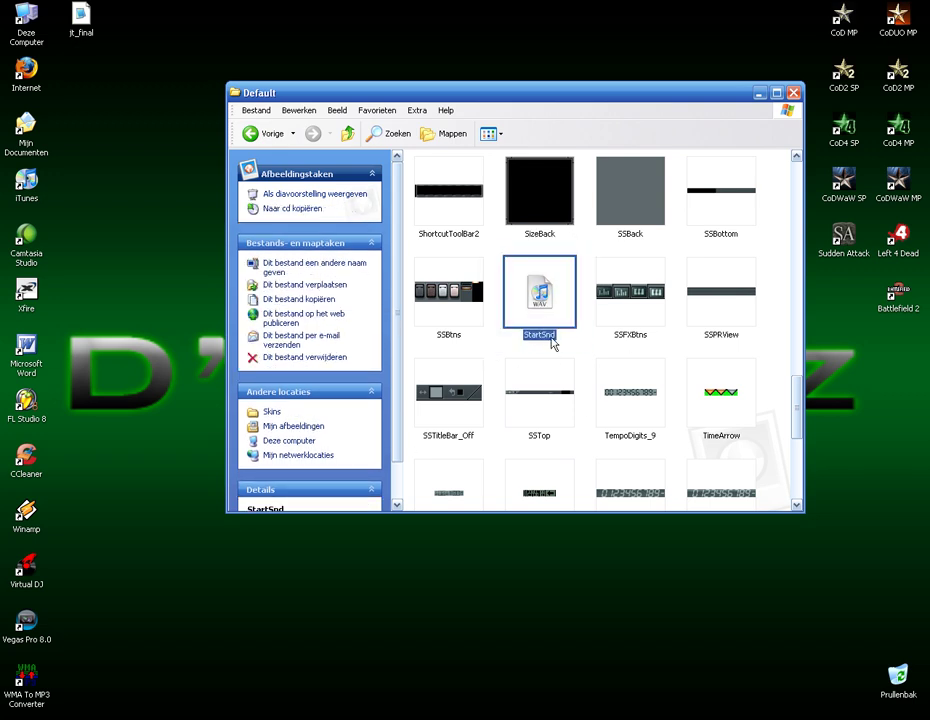
left_click(536, 353)
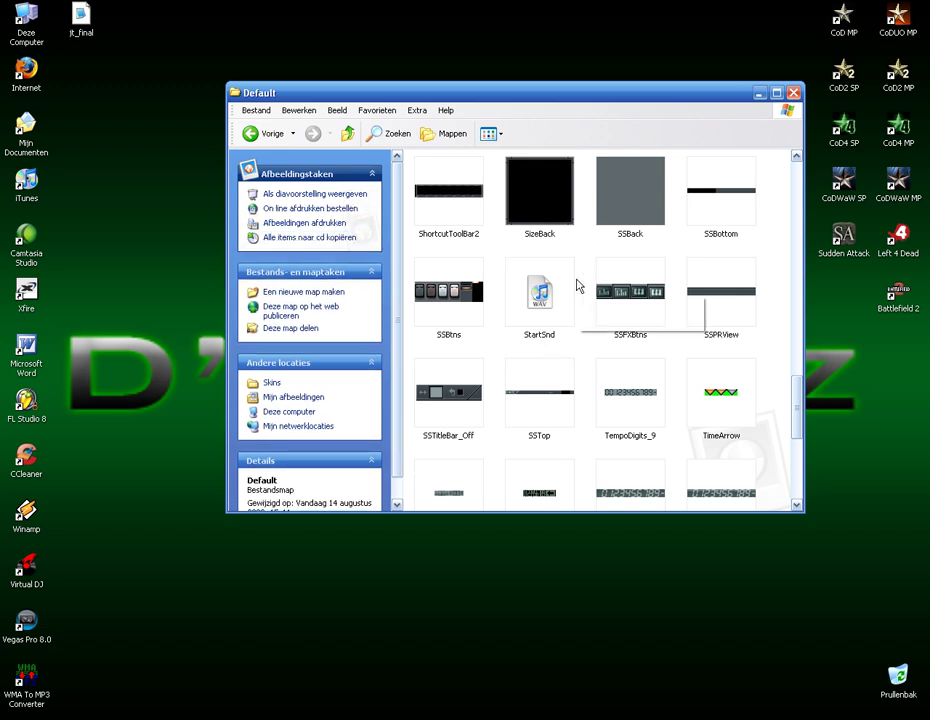
left_click_drag(581, 247, 505, 354)
left_click(505, 354)
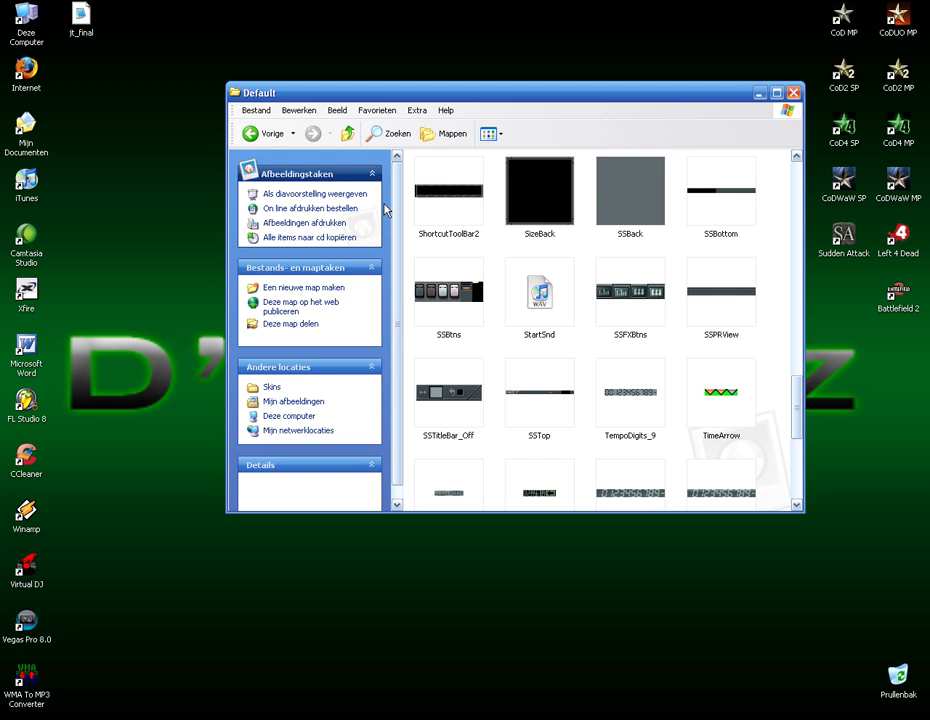
double_click(540, 305)
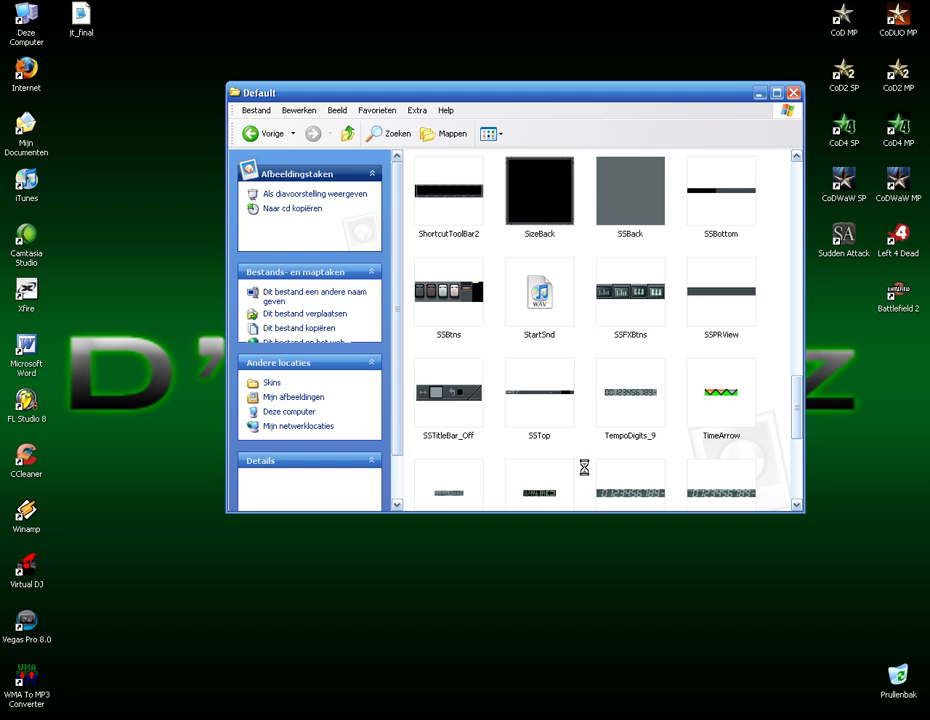
Close the Default folder window and launch FL Studio 8 from its desktop shortcut
left_click(793, 92)
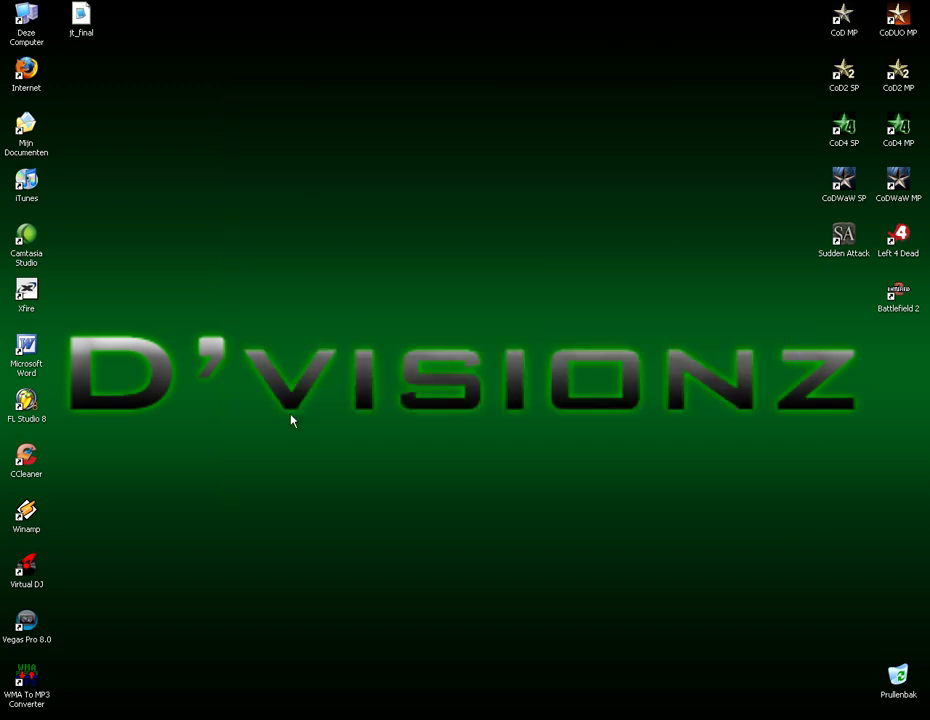
left_click(23, 399)
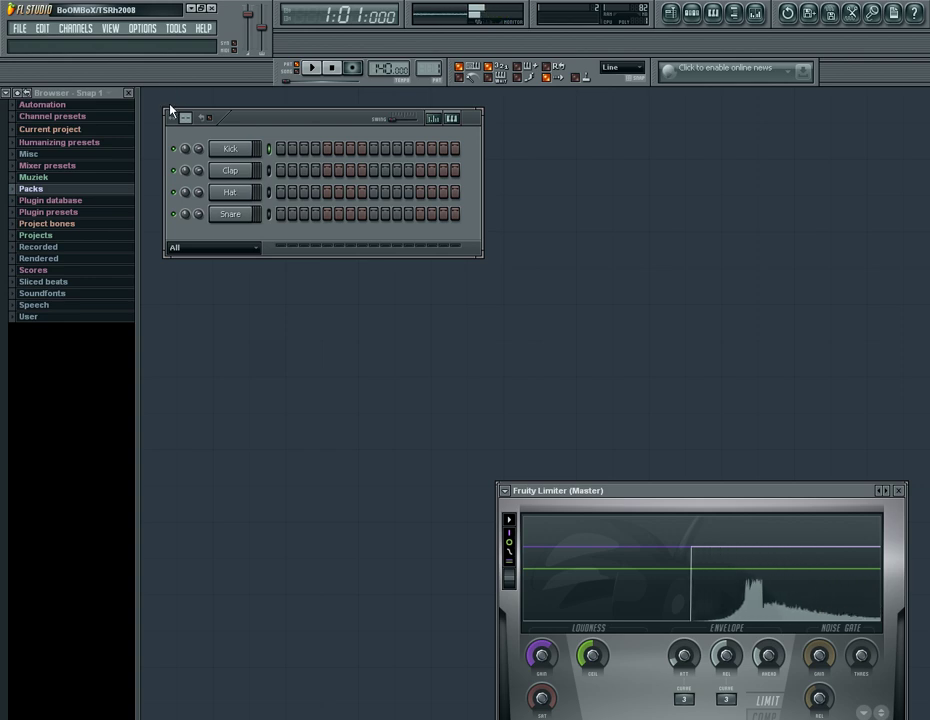
In the browser, expand Packs > Hardstyle > Jann > Sounds > STAB FX to list its samples
left_click(40, 190)
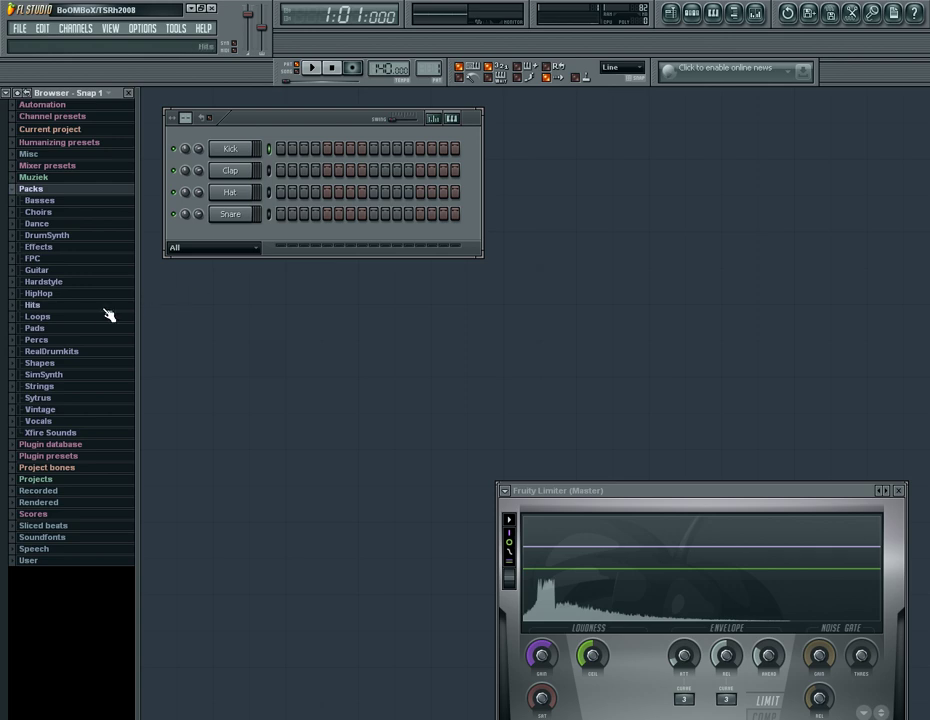
left_click(70, 282)
left_click(58, 354)
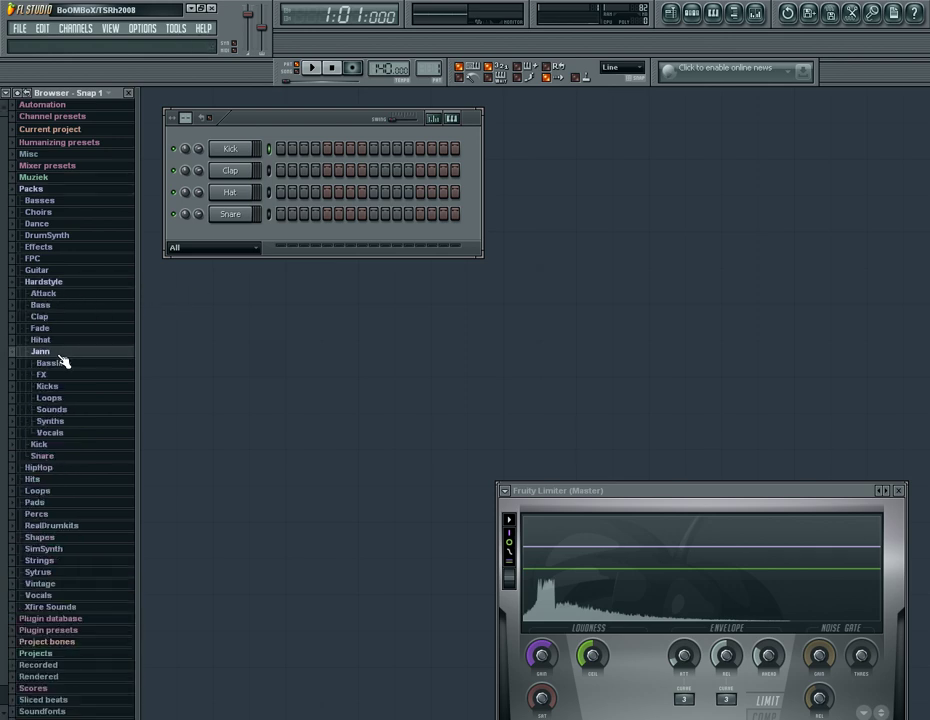
left_click(58, 410)
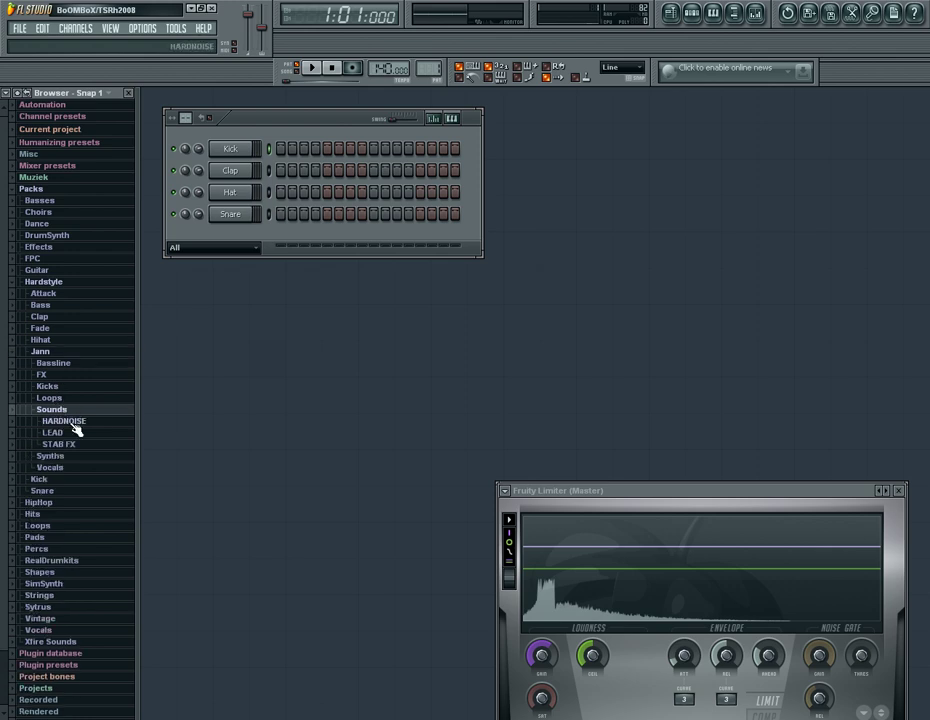
left_click(66, 446)
scroll(70, 330, "up", 4)
scroll(64, 334, "down", 1)
Preview FADE IN-02, -10, -15, HIT-08, -13, -16, -59 and FADE IN-23, settling on FADE IN-12
left_click(32, 217)
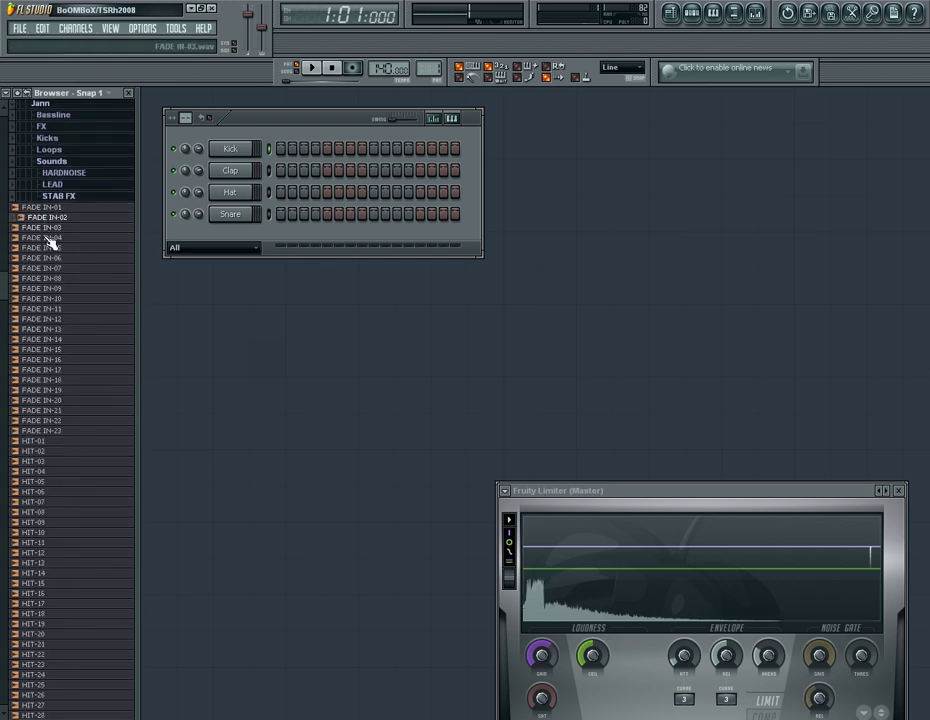
left_click(42, 300)
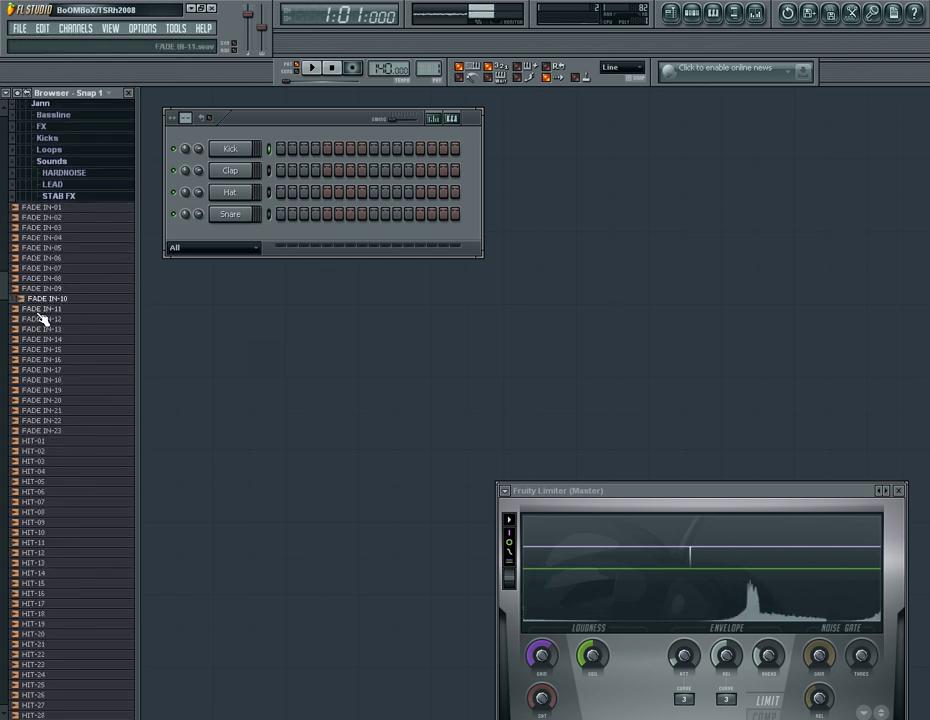
left_click(42, 350)
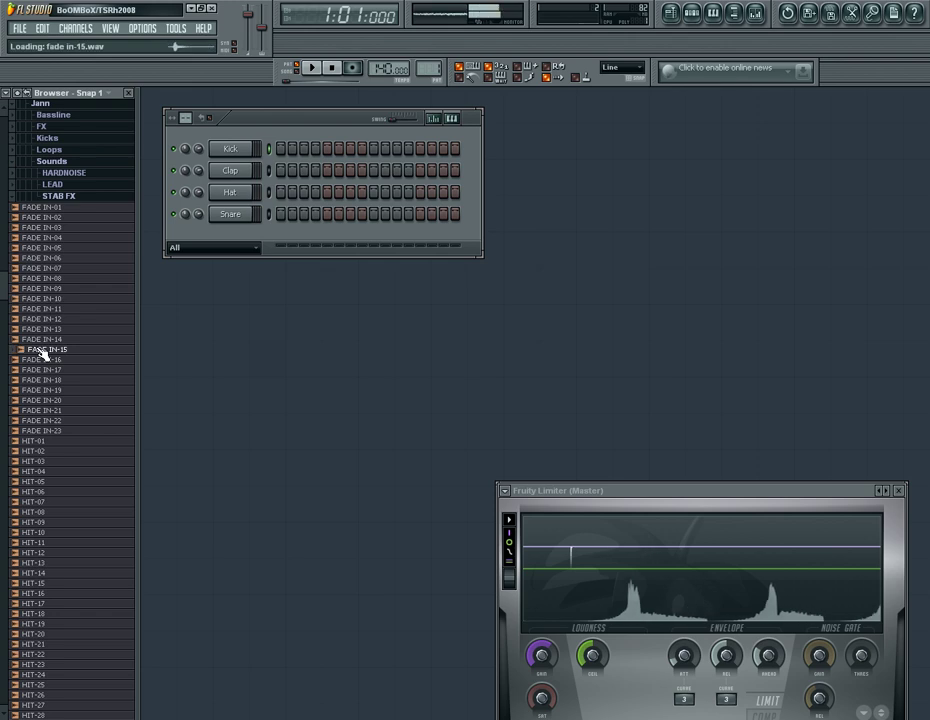
left_click(28, 512)
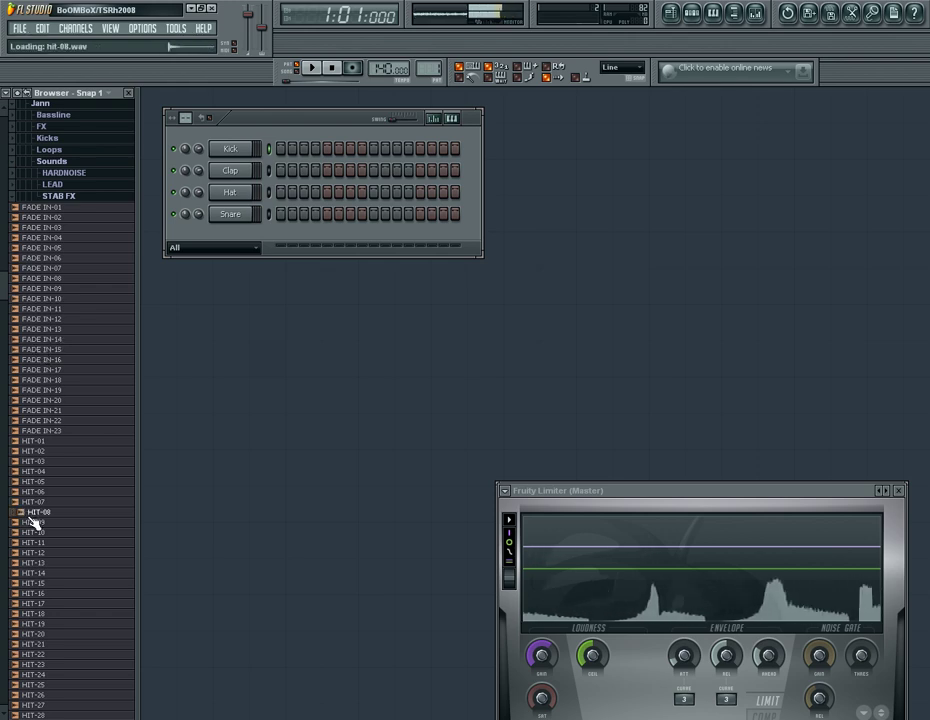
left_click(36, 562)
left_click(38, 593)
scroll(42, 604, "down", 15)
left_click(45, 512)
scroll(44, 505, "up", 15)
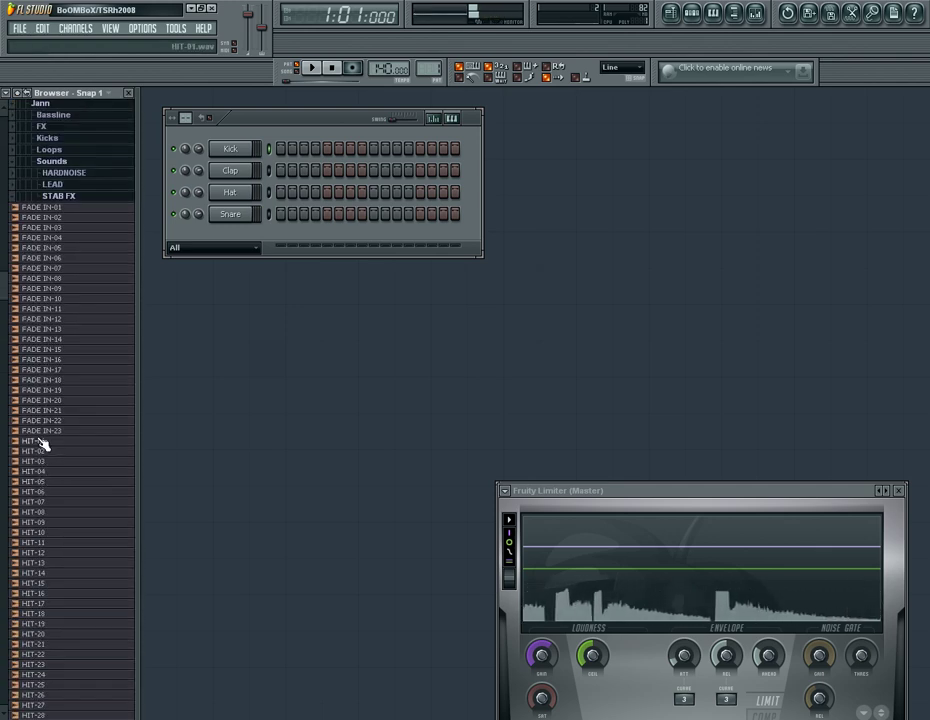
left_click(42, 431)
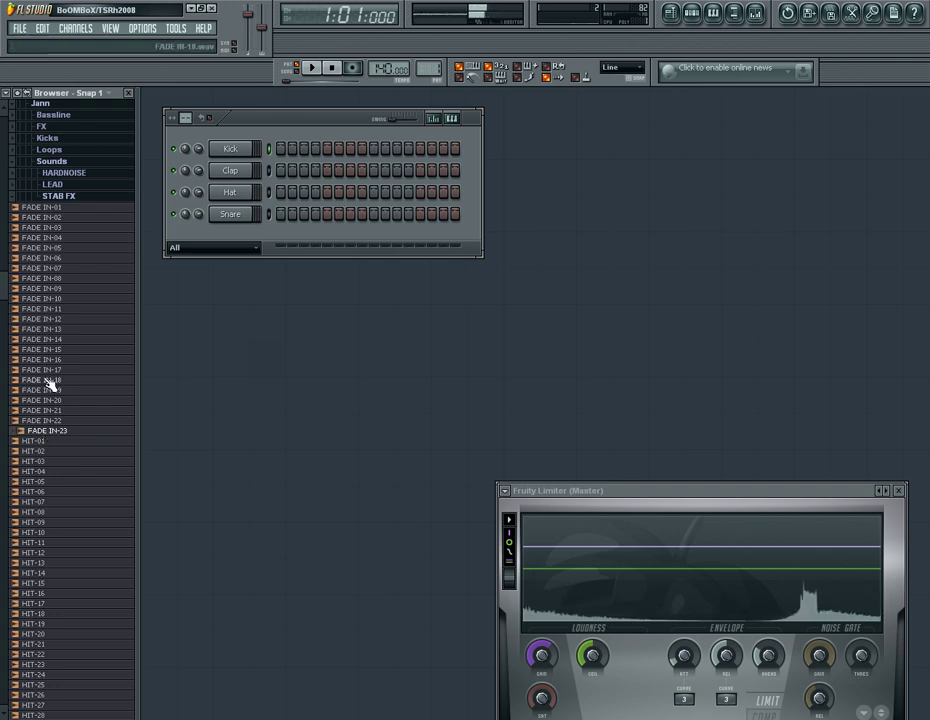
left_click(54, 320)
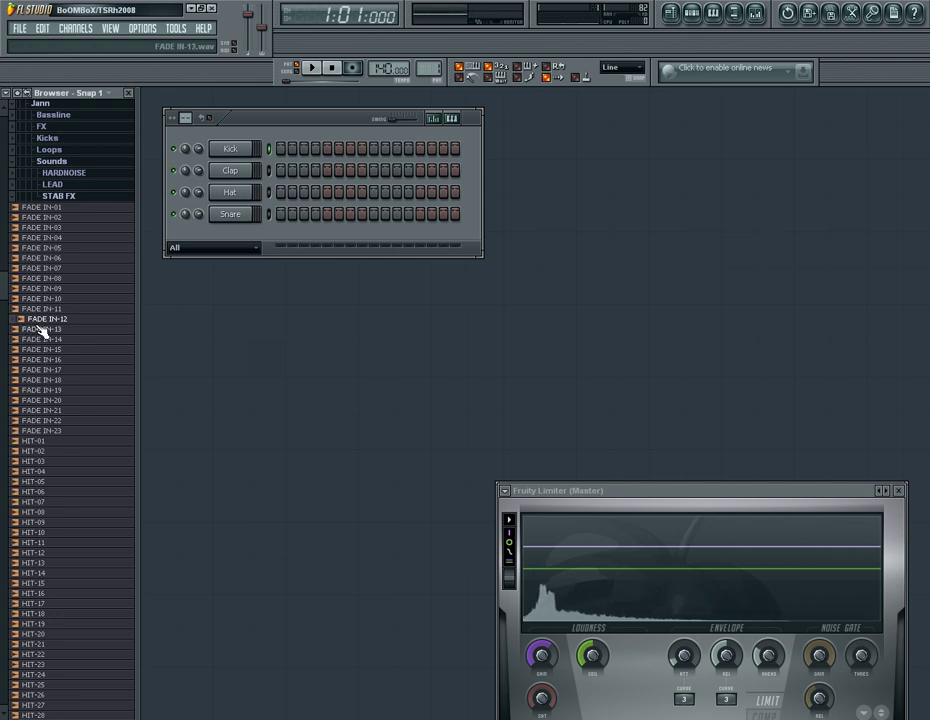
left_click(90, 28)
Place FADE IN-12 as an audio clip at bar 1 of the Playlist, then close the Playlist
mouse_move(108, 28)
left_click(110, 54)
left_click_drag(50, 321, 327, 163)
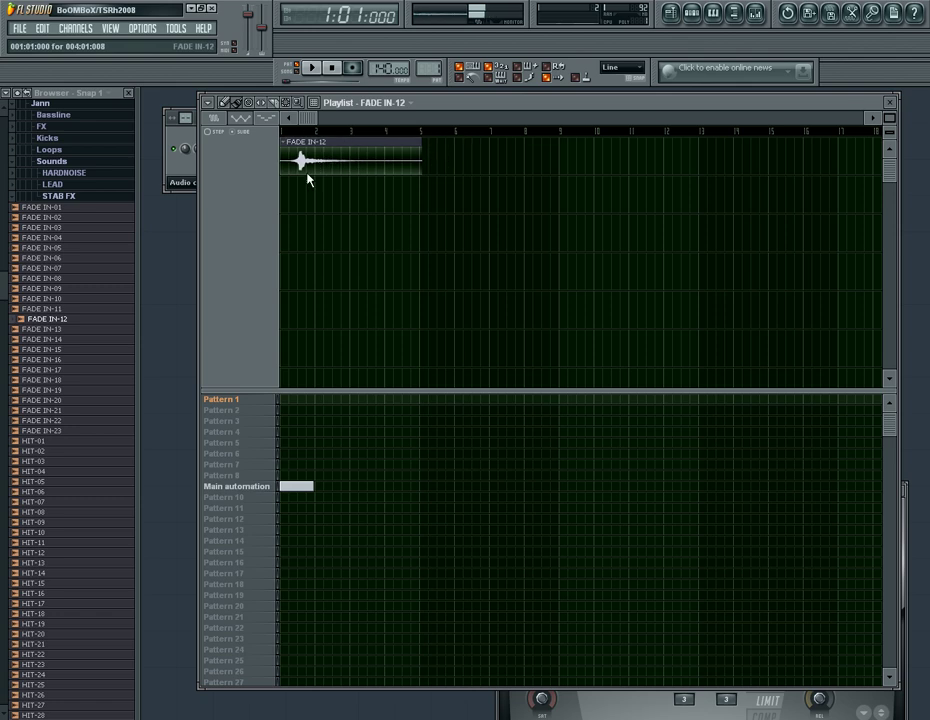
left_click(889, 102)
Bring up the File menu's Export options
left_click(19, 28)
left_click(310, 118)
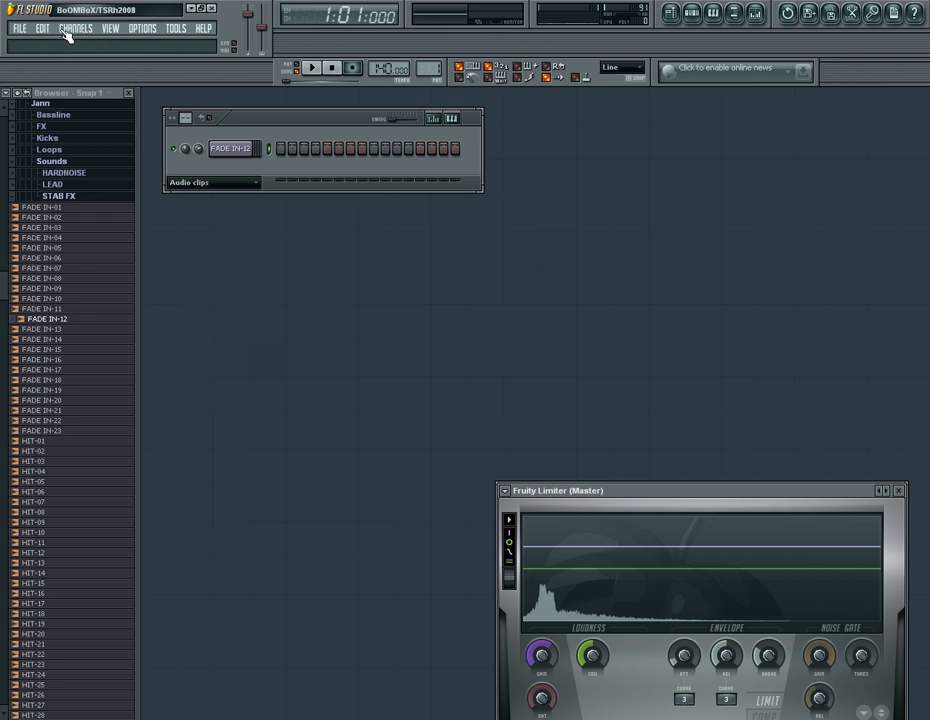
left_click(18, 28)
mouse_move(95, 152)
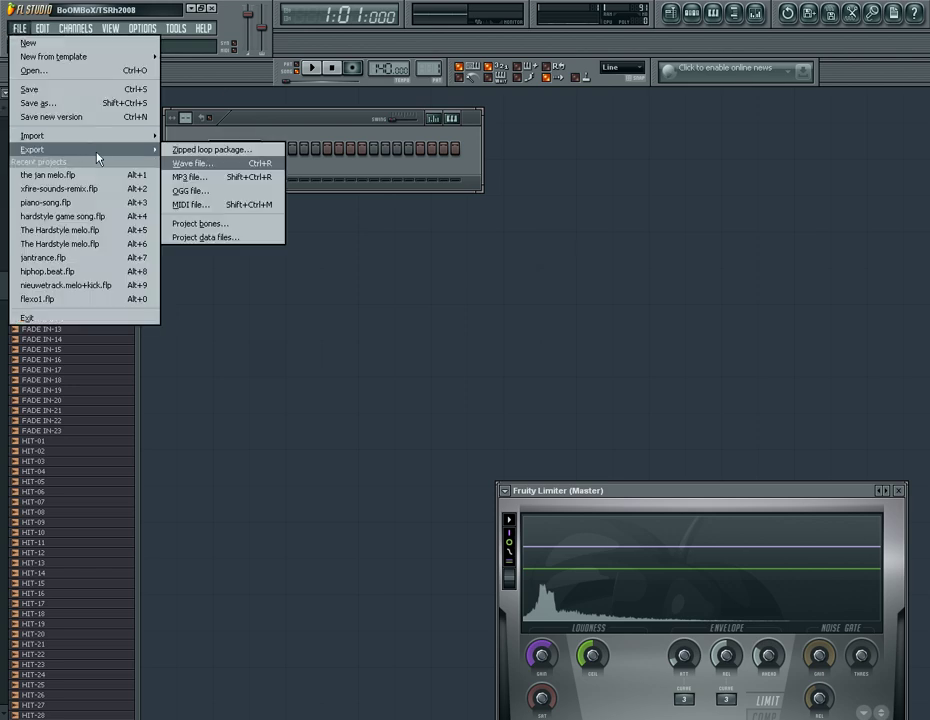
Render the song as a Wave file named StartSnd.wav on the desktop (Bureaublad)
left_click(192, 164)
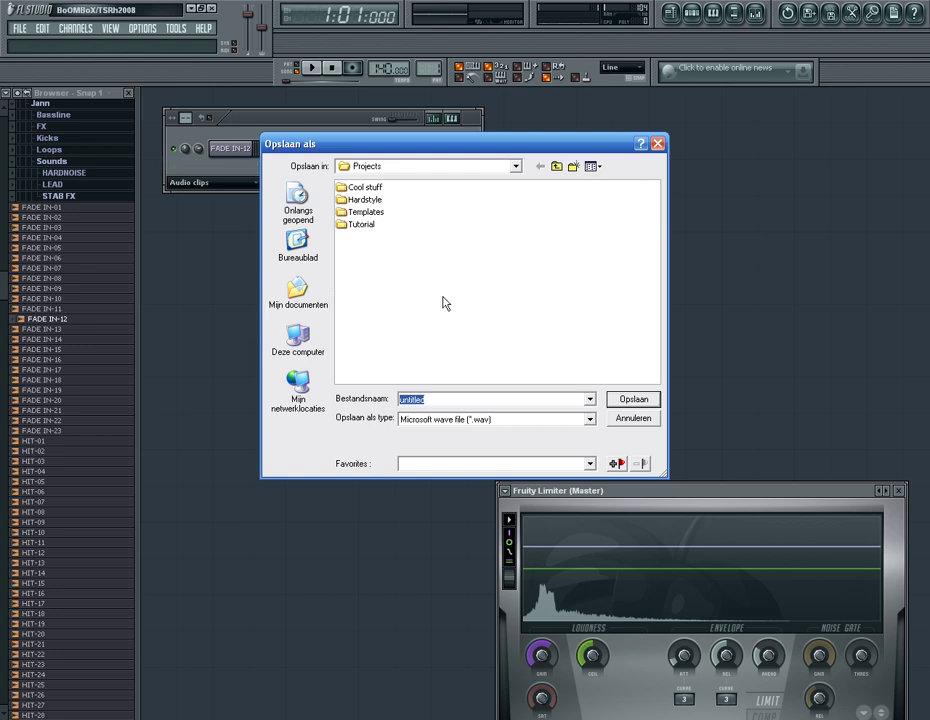
left_click(280, 252)
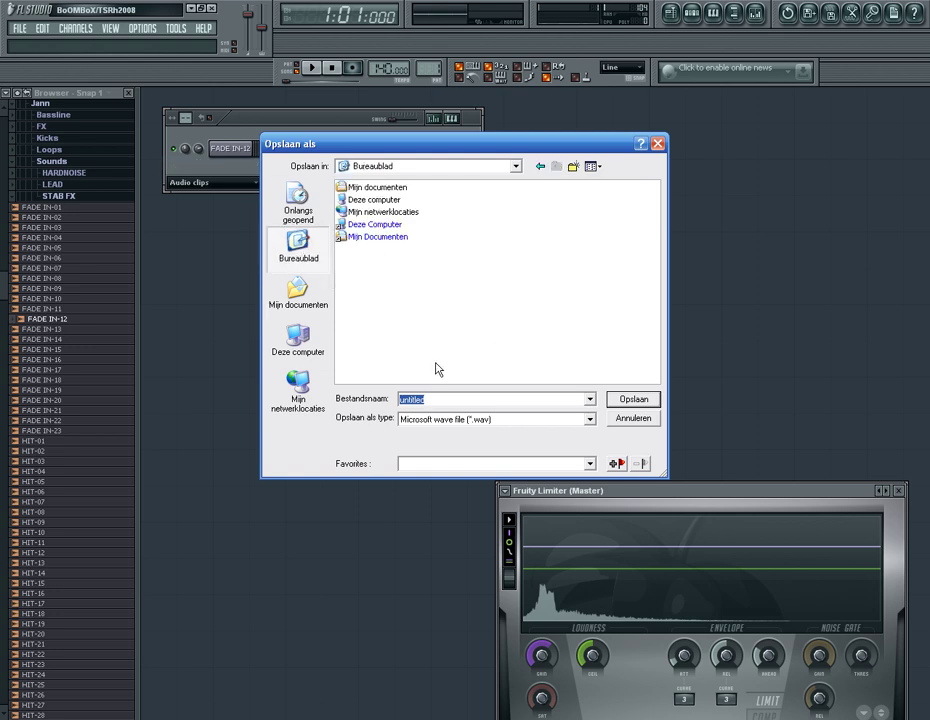
type("StartSnd")
left_click(627, 403)
left_click(540, 494)
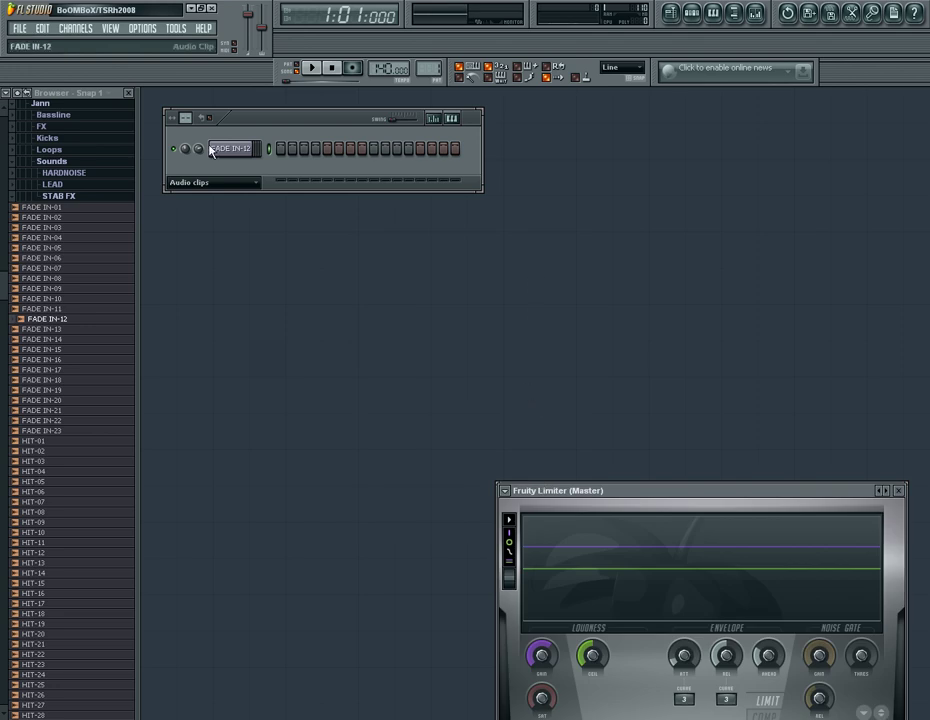
Close FL Studio without saving the project and move the StartSnd file on the desktop
left_click(211, 8)
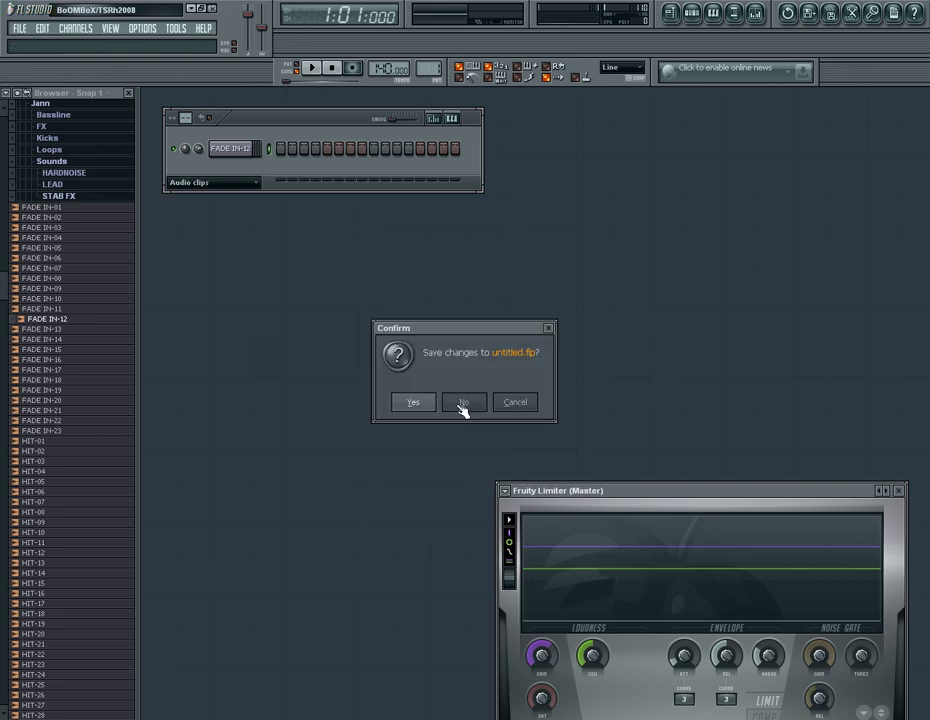
left_click(463, 402)
left_click_drag(411, 170, 330, 272)
left_click_drag(81, 70, 299, 180)
left_click_drag(272, 318, 337, 335)
Navigate from Deze computer to D:\Program Files\Image-Line\FL Studio 8\Artwork\Skins\Default
double_click(26, 15)
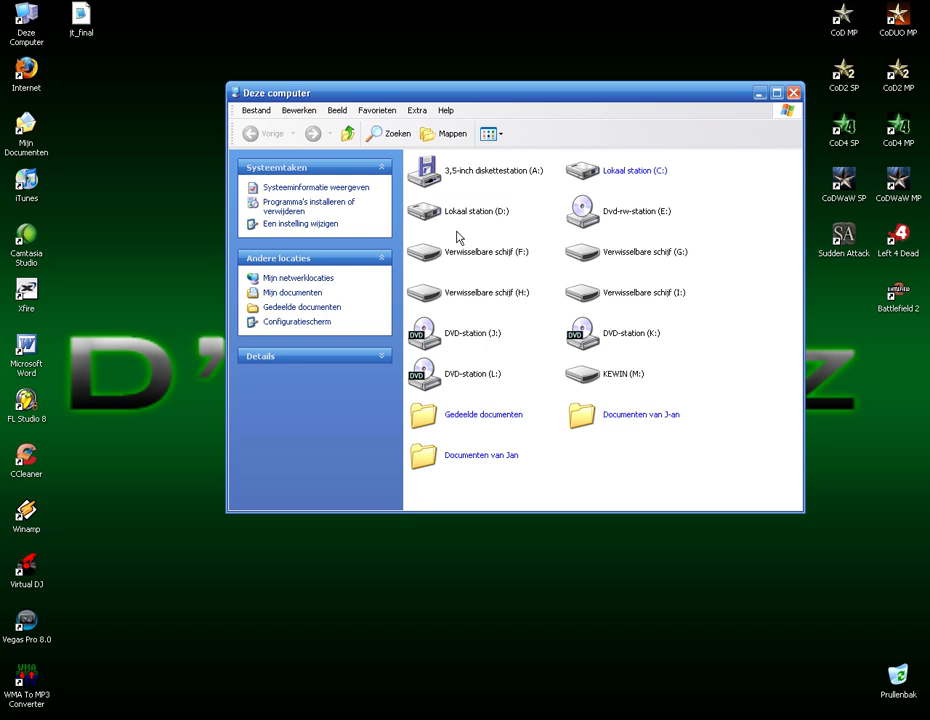
left_click(451, 216)
right_click(451, 216)
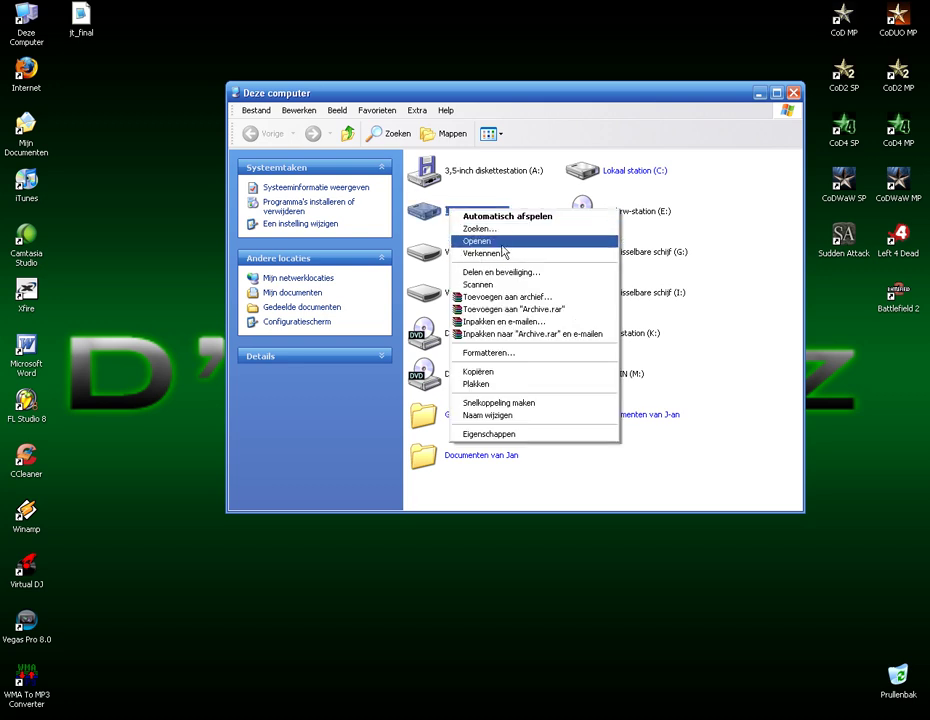
left_click(502, 241)
double_click(603, 177)
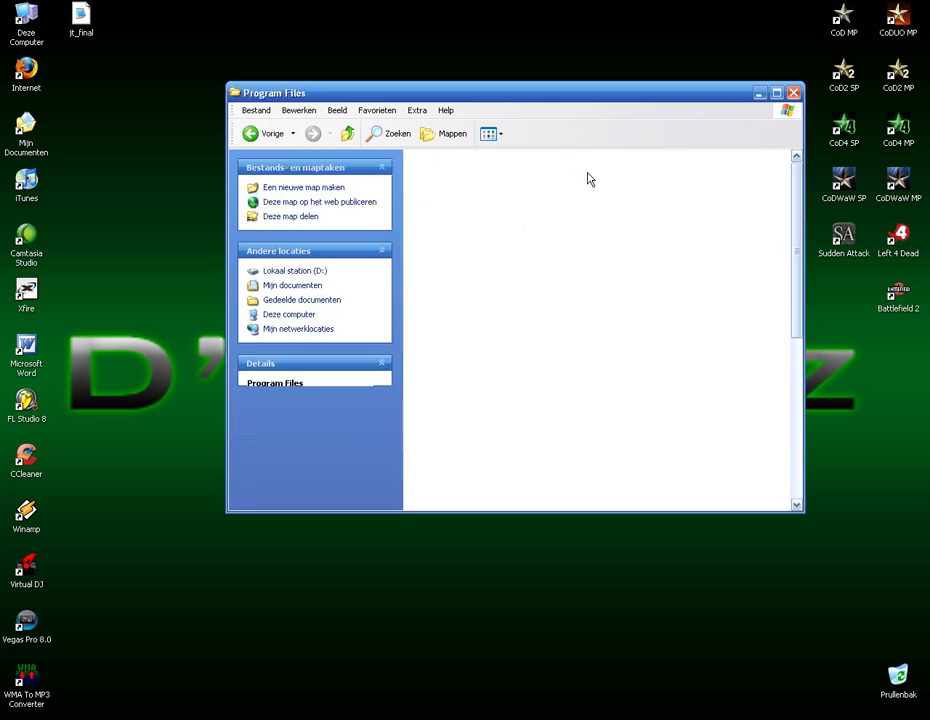
left_click(467, 375)
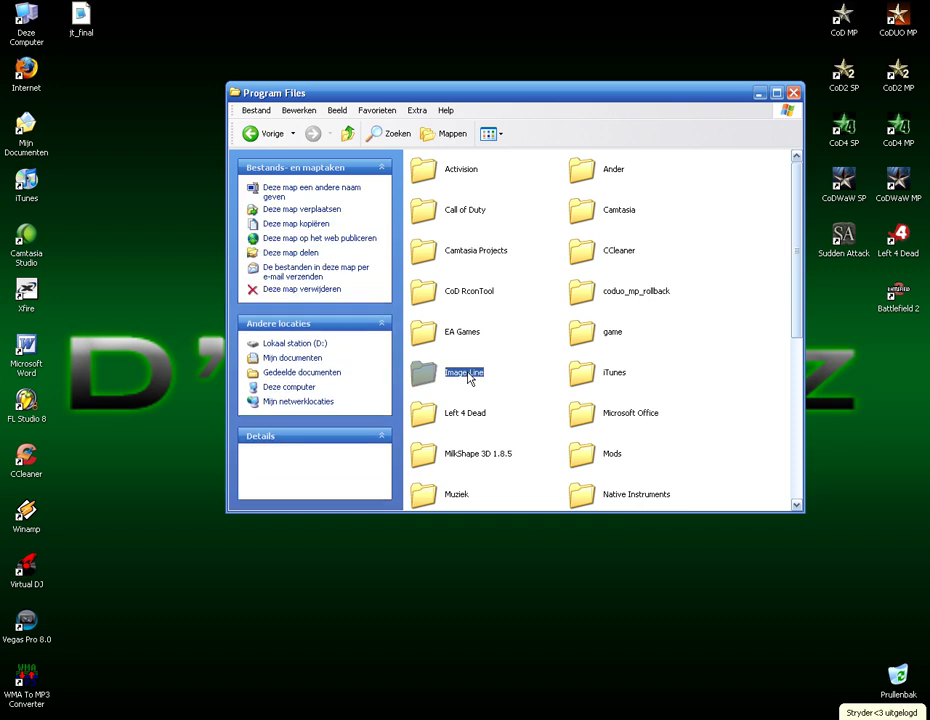
double_click(425, 378)
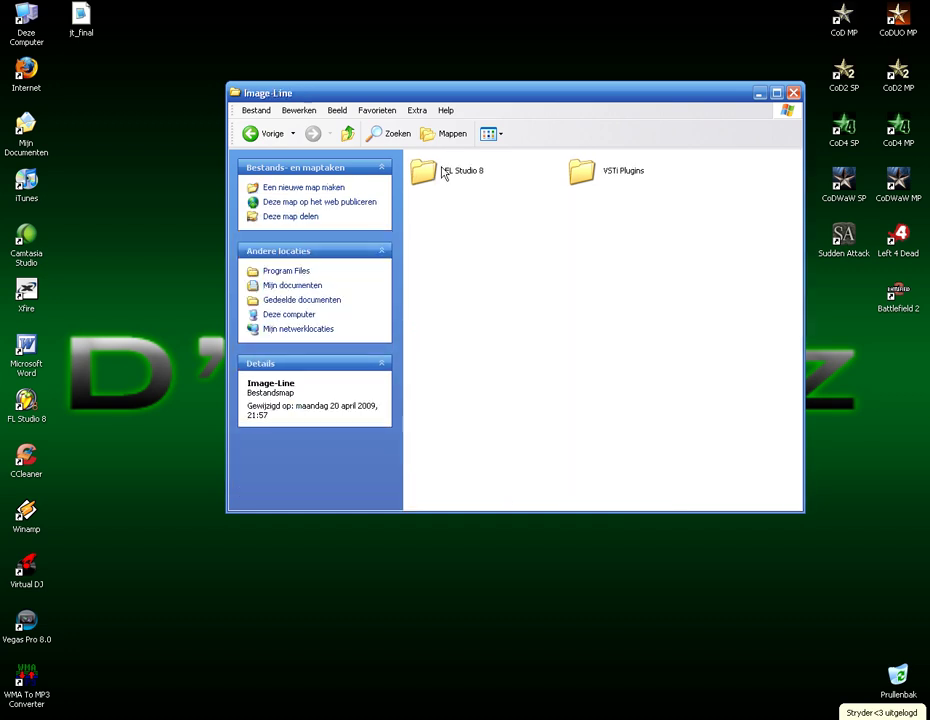
double_click(442, 174)
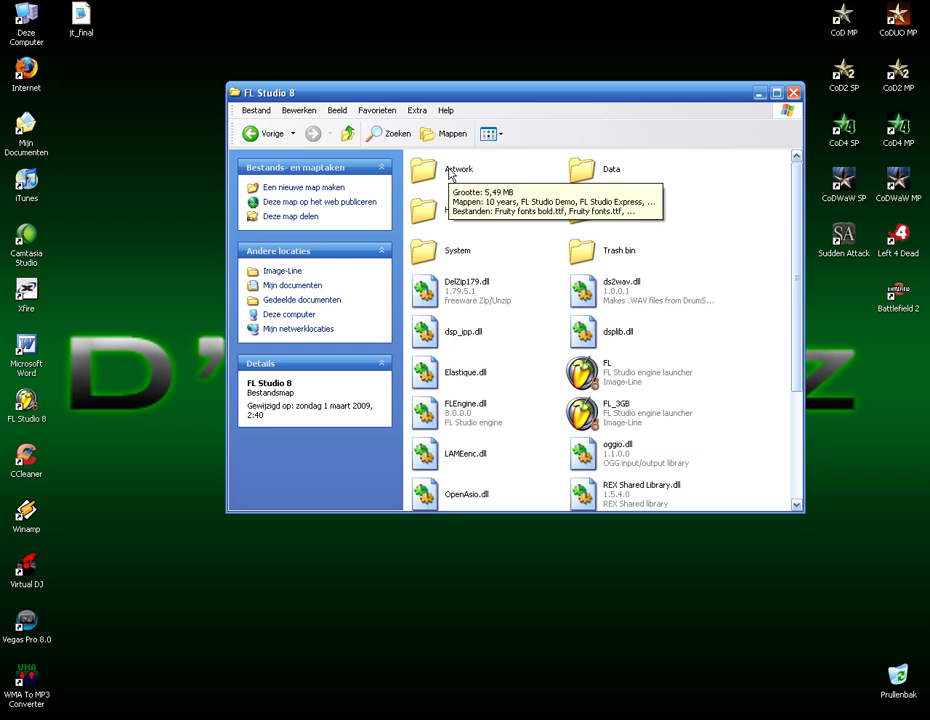
double_click(450, 172)
double_click(450, 287)
left_click(438, 214)
double_click(438, 214)
Drop the desktop StartSnd into Default, confirm replacing the old file, and close the window
left_click_drag(796, 172, 796, 432)
left_click_drag(590, 286, 487, 191)
left_click_drag(498, 98, 553, 236)
left_click_drag(298, 180, 554, 366)
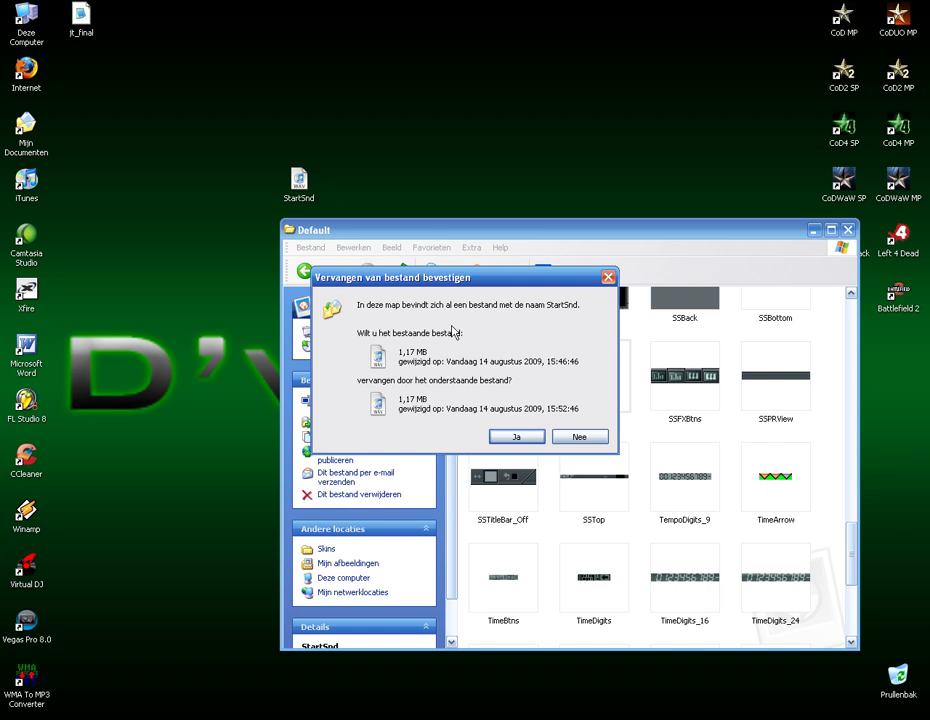
left_click(510, 436)
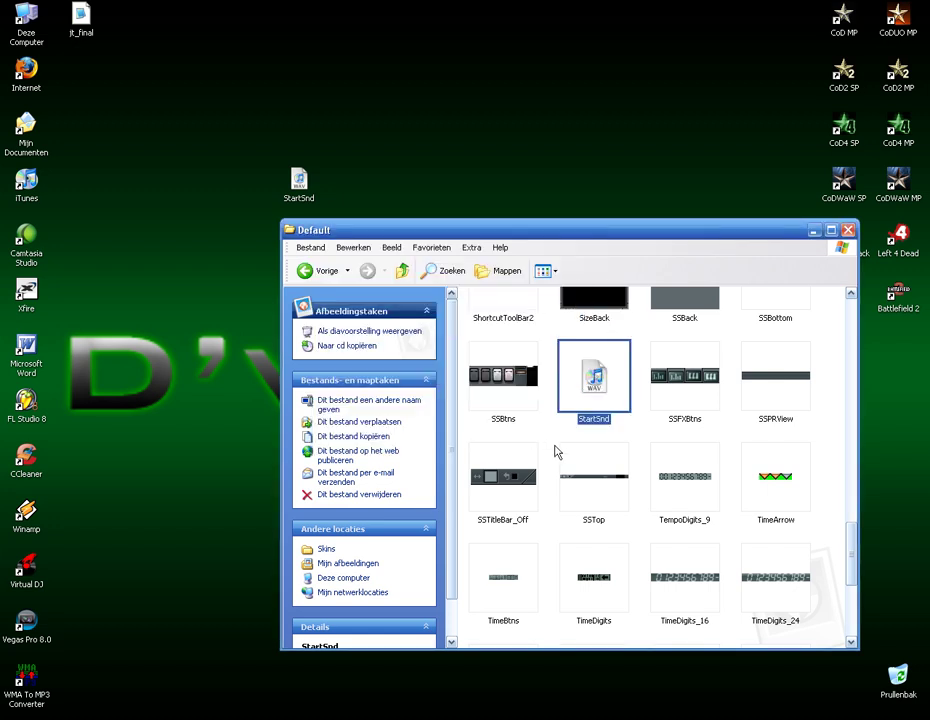
left_click(556, 447)
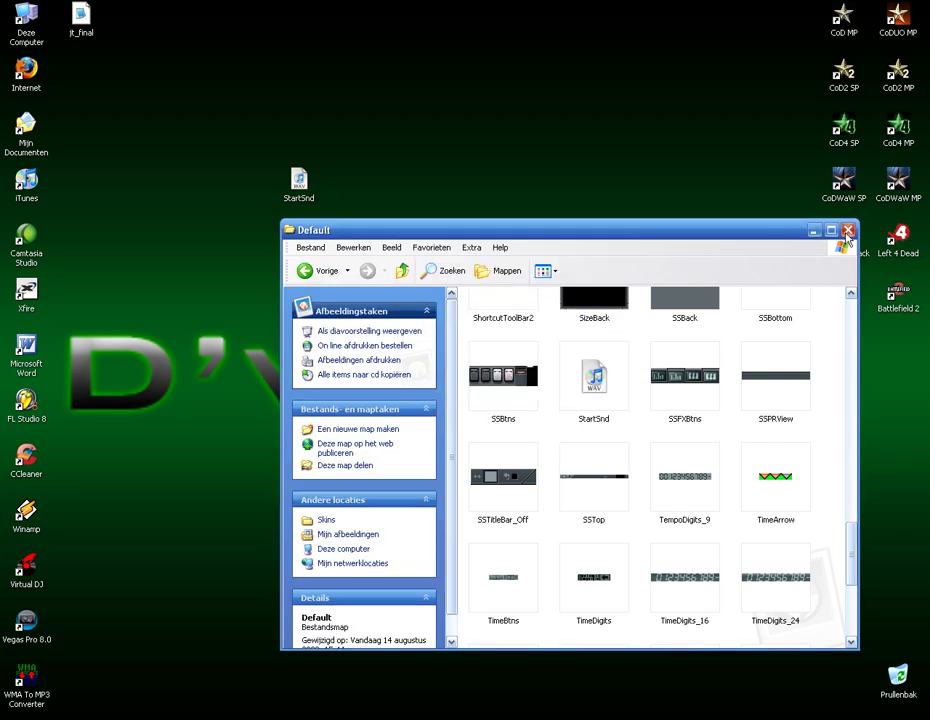
left_click(848, 230)
Delete the desktop StartSnd, empty the Recycle Bin (Prullenbak), and relaunch FL Studio 8
left_click_drag(300, 182, 897, 670)
right_click(897, 670)
left_click(866, 603)
left_click(512, 409)
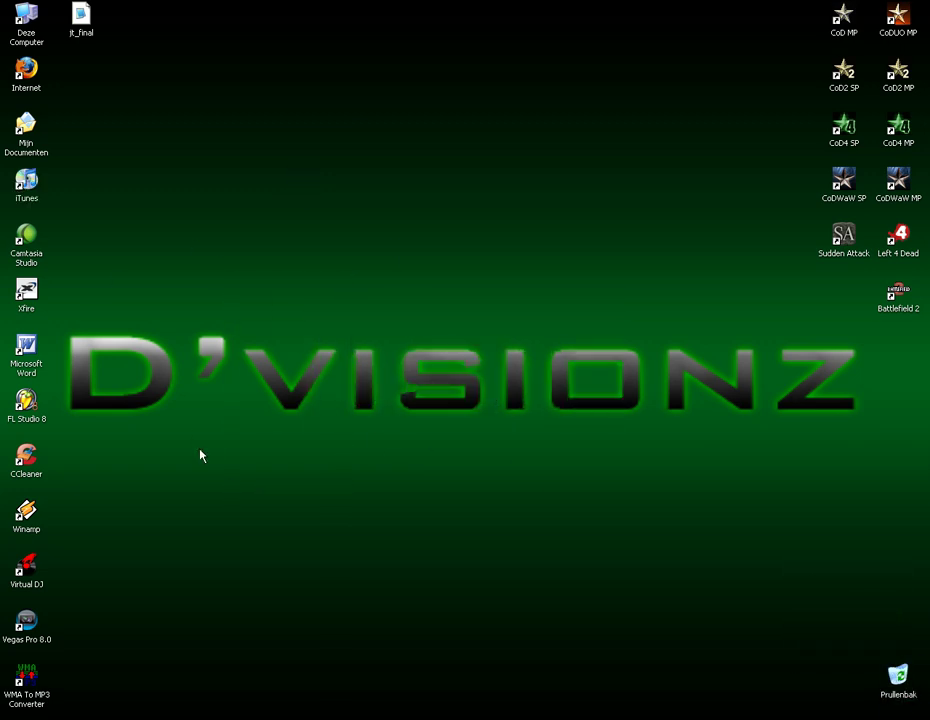
left_click(30, 402)
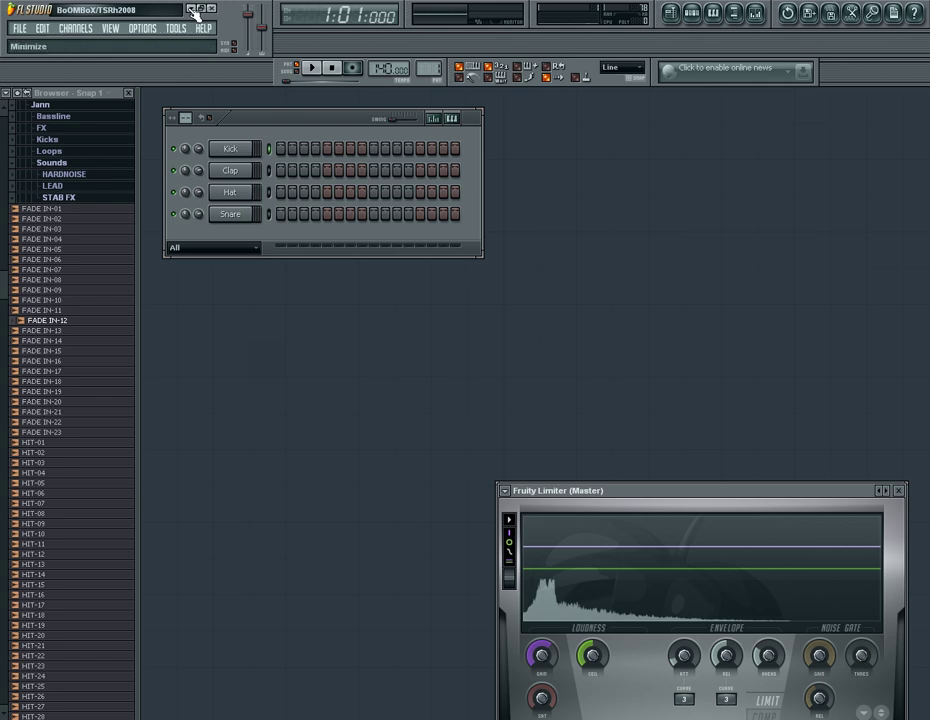
Minimise FL Studio 8 to reveal the Windows XP desktop, then drag across the desktop twice
left_click(192, 10)
left_click_drag(509, 262, 230, 543)
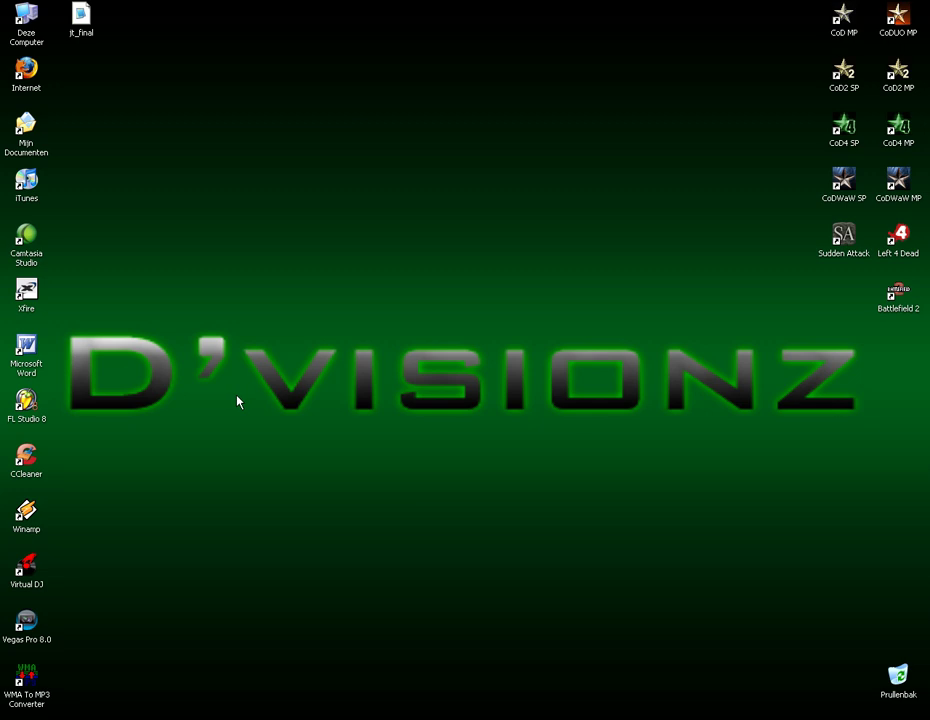
left_click_drag(236, 339, 867, 430)
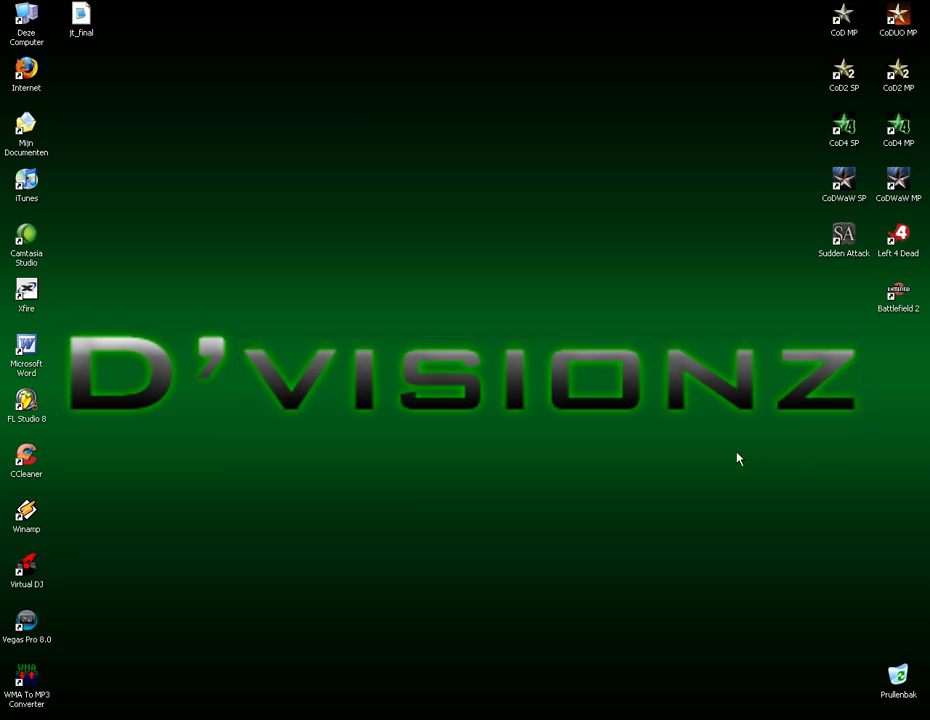